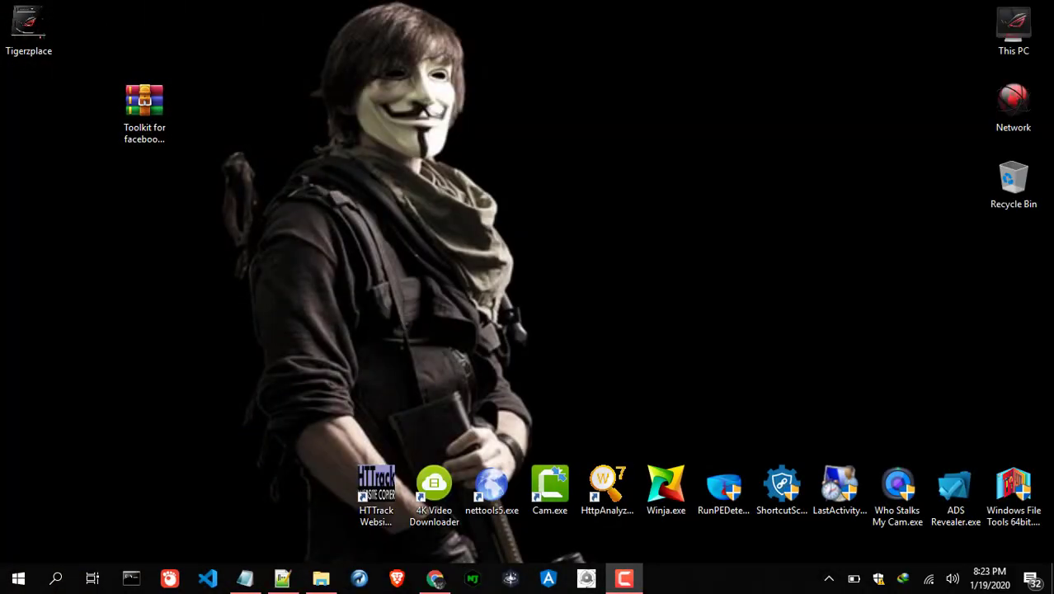
Step: Move the Toolkit for facebook 2020.rar icon lower down on the left of the desktop
{"action": "left_click_drag", "start_coordinate": [145, 103], "coordinate": [87, 262]}
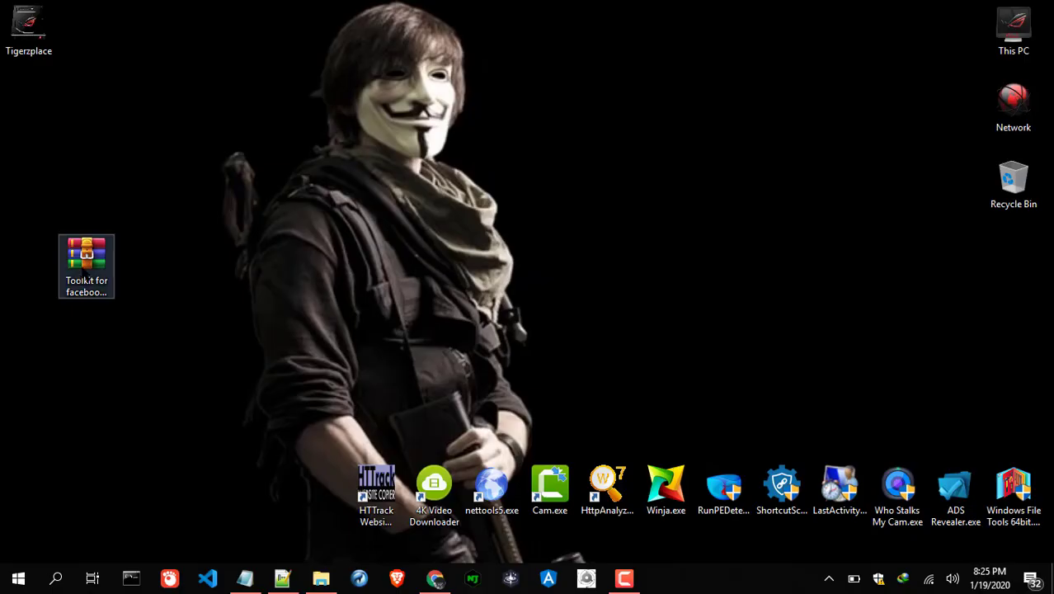
{"action": "left_click_drag", "start_coordinate": [86, 262], "coordinate": [86, 194]}
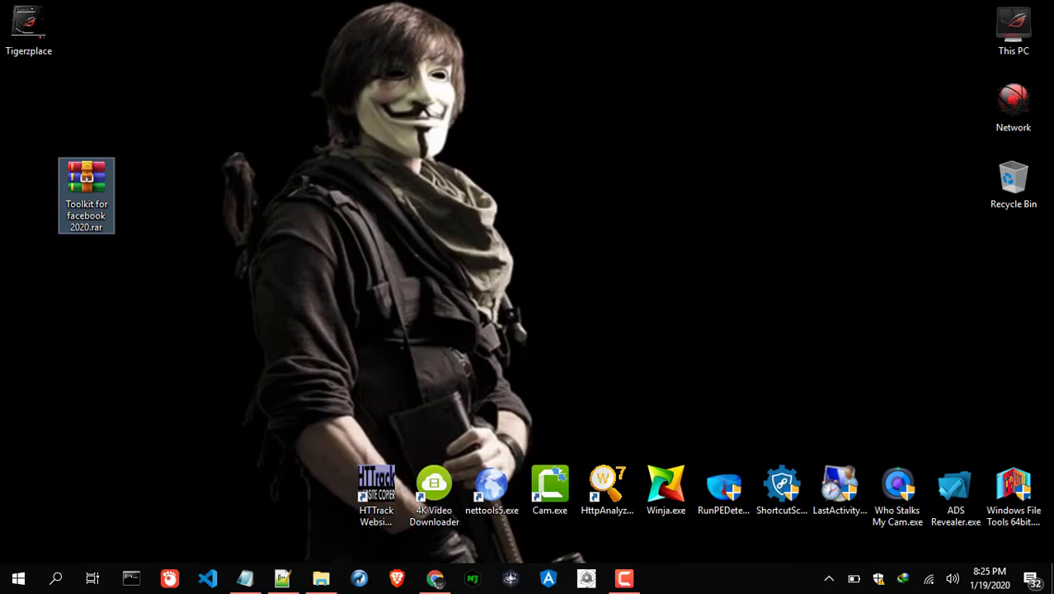
Step: Extract Toolkit 4.1 from the archive's Toolkit 2020 folder to Local Disk (E:), then close WinRAR
{"action": "double_click", "coordinate": [85, 194]}
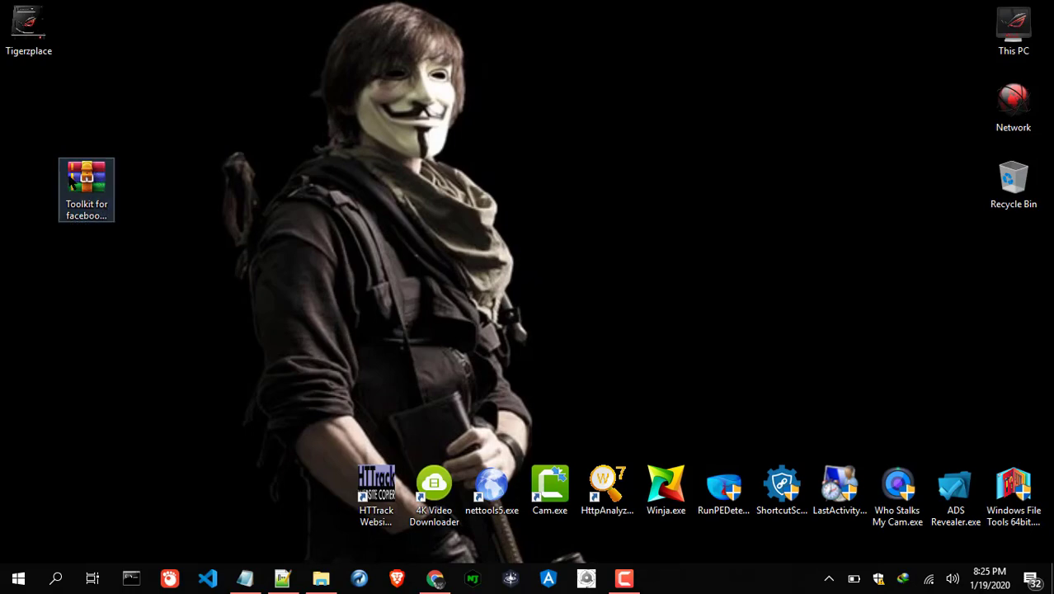
{"action": "left_click", "coordinate": [275, 205]}
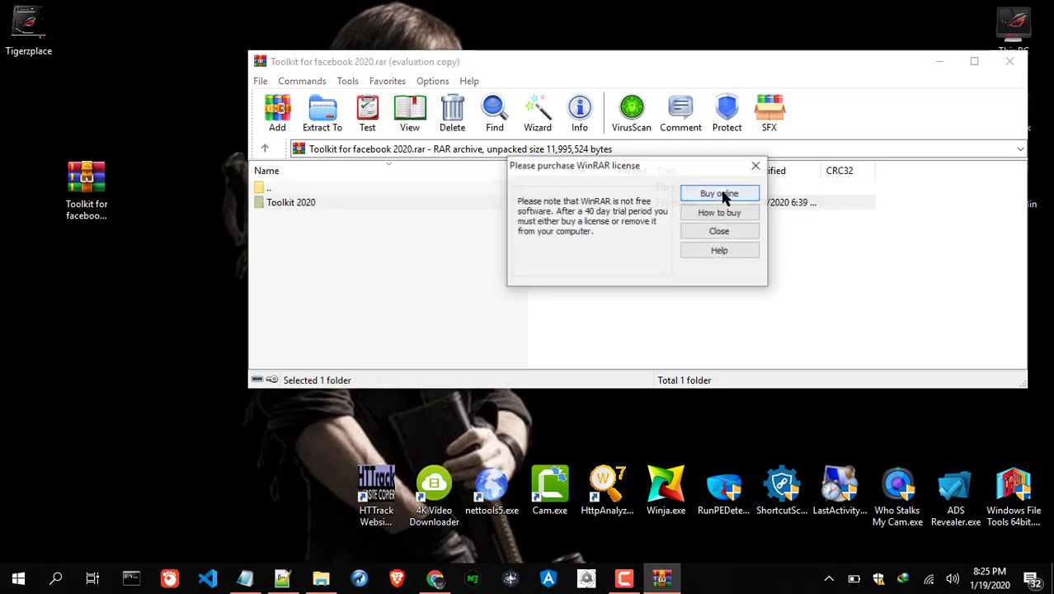
{"action": "left_click", "coordinate": [722, 228]}
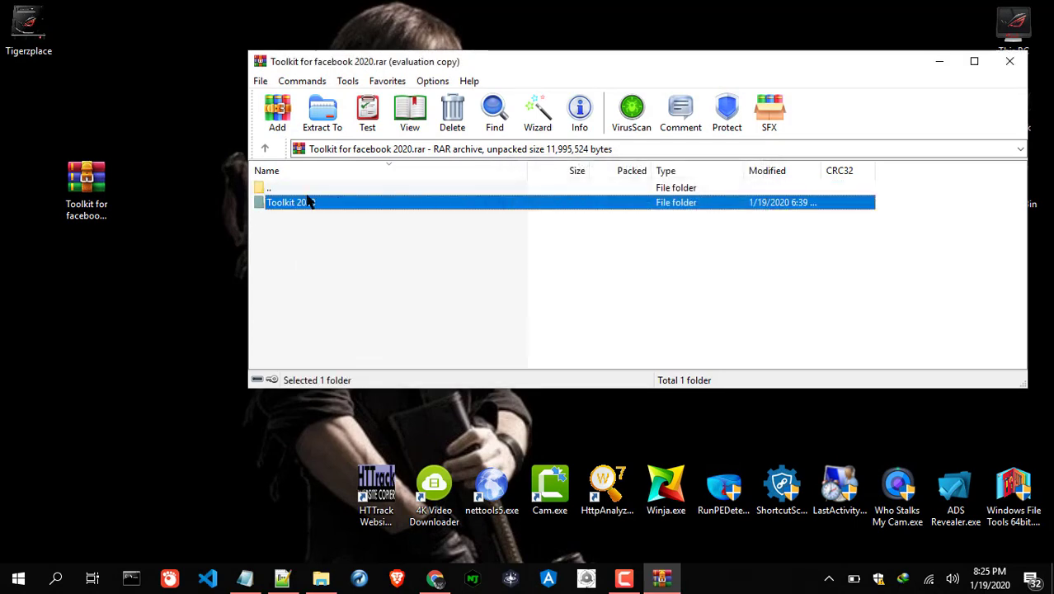
{"action": "double_click", "coordinate": [311, 202]}
{"action": "left_click", "coordinate": [334, 122]}
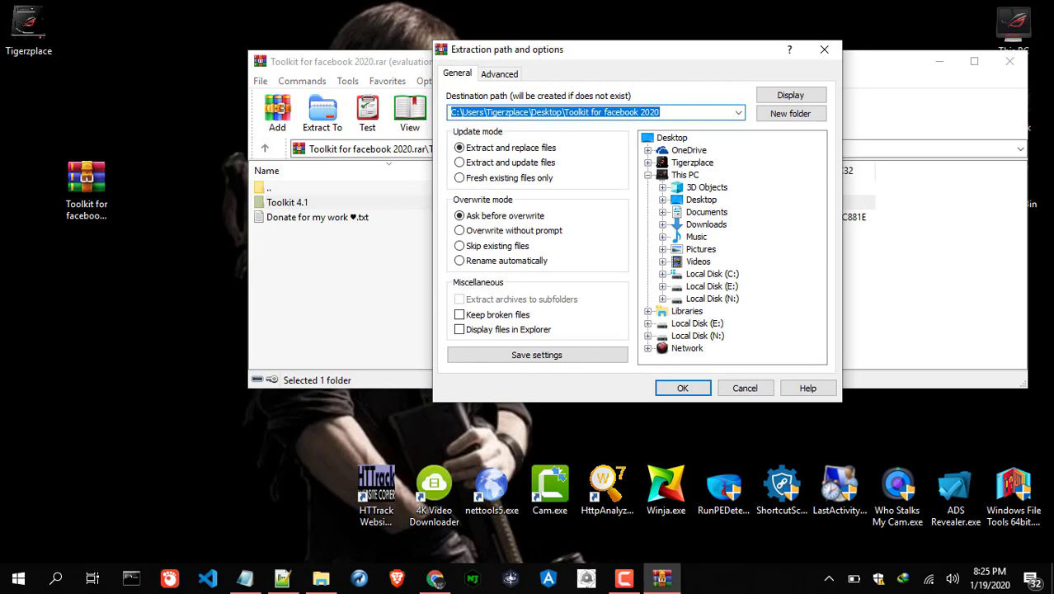
{"action": "left_click", "coordinate": [722, 289]}
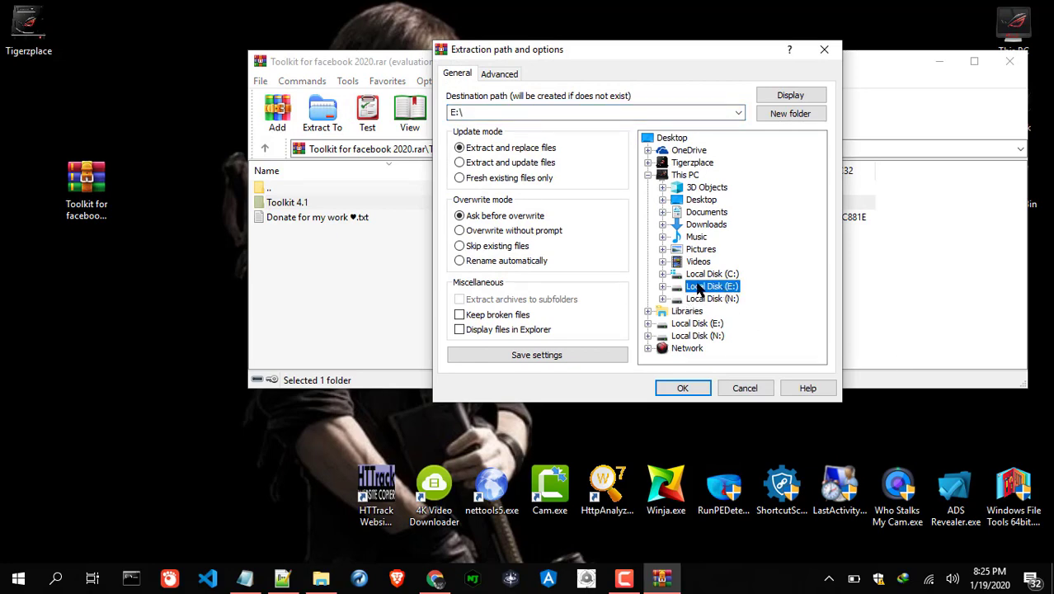
{"action": "left_click", "coordinate": [681, 387]}
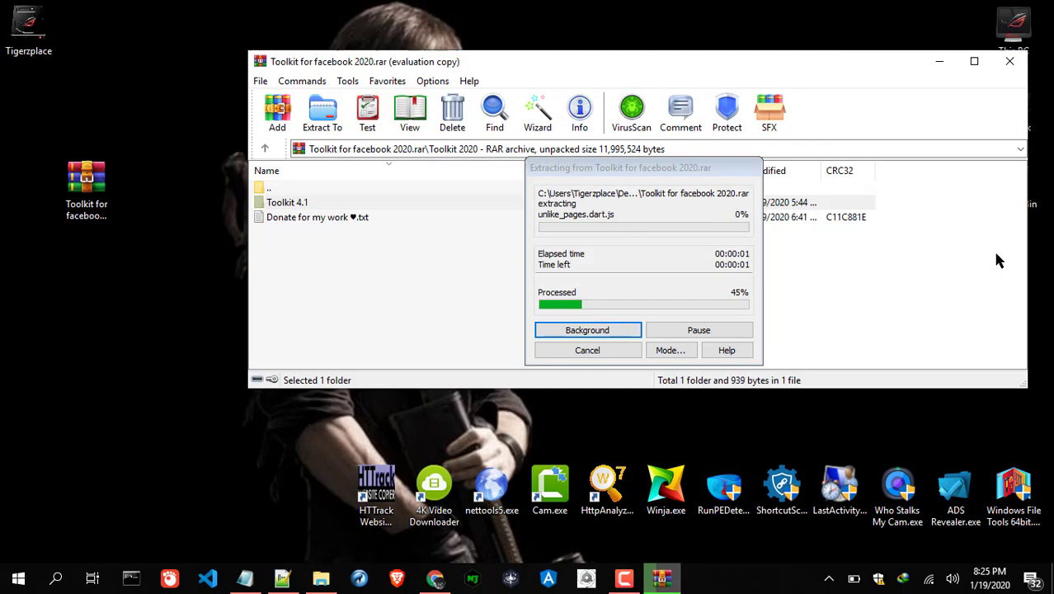
{"action": "left_click", "coordinate": [1009, 61]}
Step: Load E:\Toolkit 4.1 as an unpacked Chrome extension from the Extensions page
{"action": "left_click", "coordinate": [437, 580]}
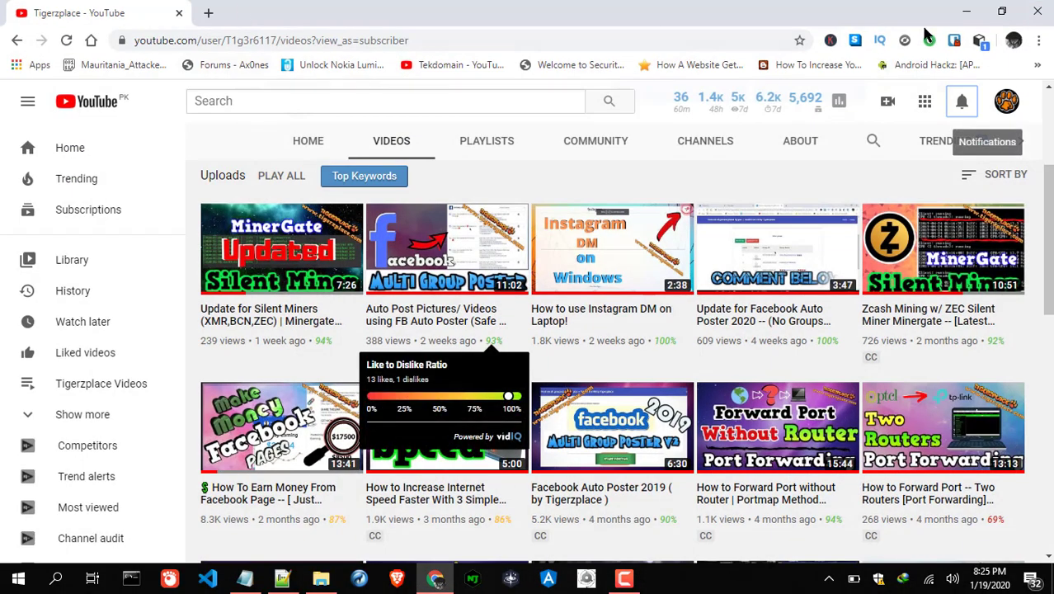
{"action": "left_click", "coordinate": [1039, 41]}
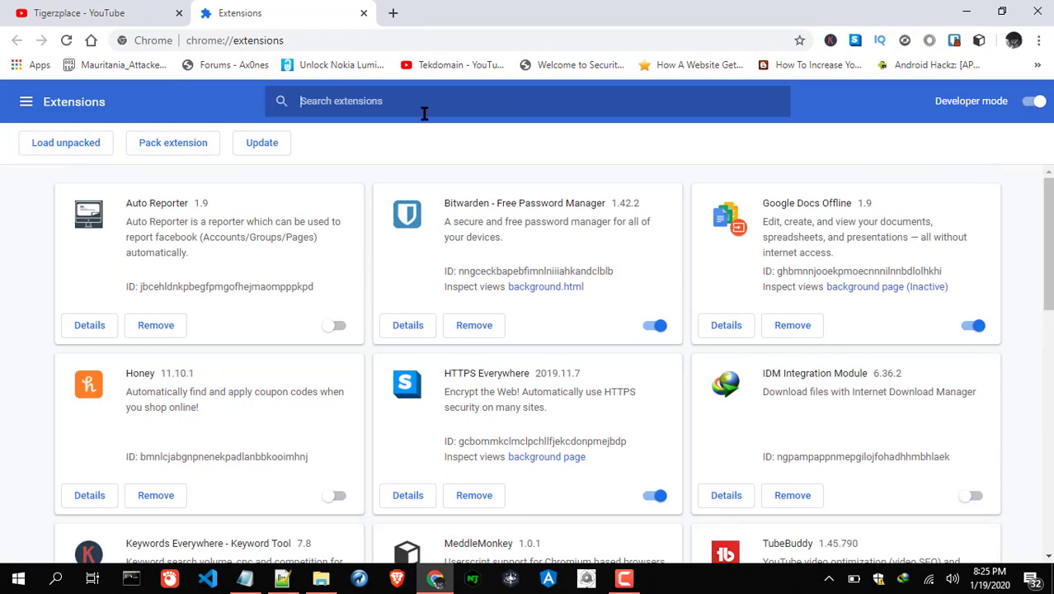
{"action": "left_click", "coordinate": [58, 148]}
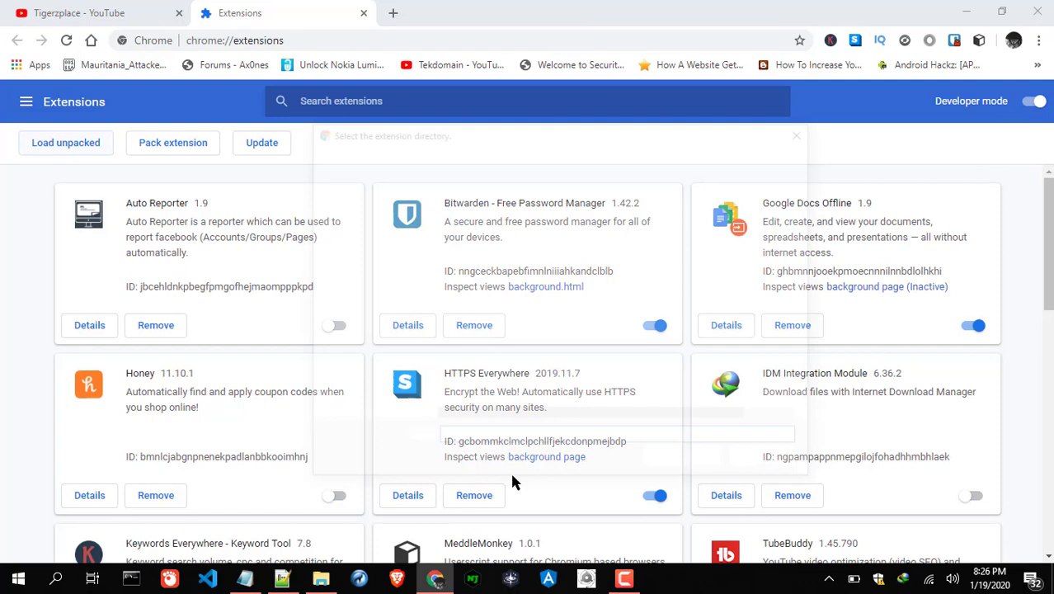
{"action": "left_click", "coordinate": [371, 376]}
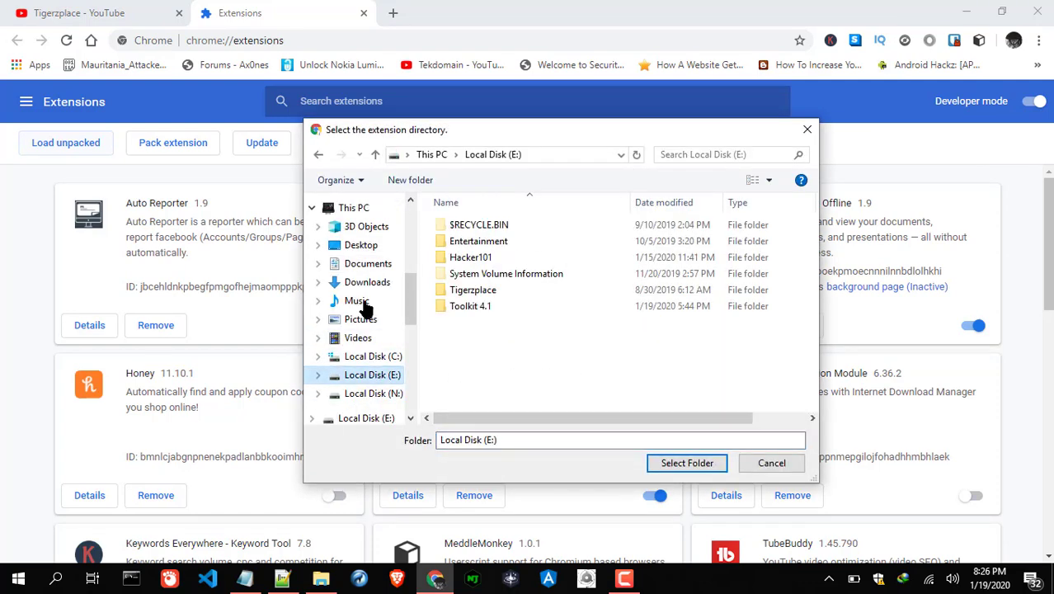
{"action": "left_click", "coordinate": [433, 307]}
{"action": "left_click", "coordinate": [672, 466]}
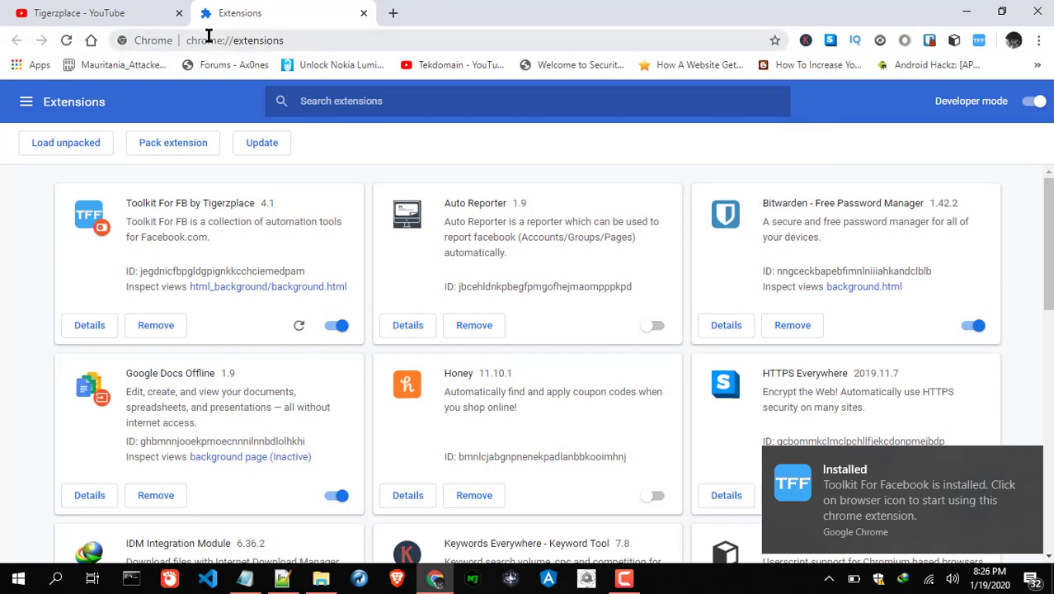
Step: Enter the licence key in Toolkit For FB's License details and activate it
{"action": "left_click", "coordinate": [145, 11]}
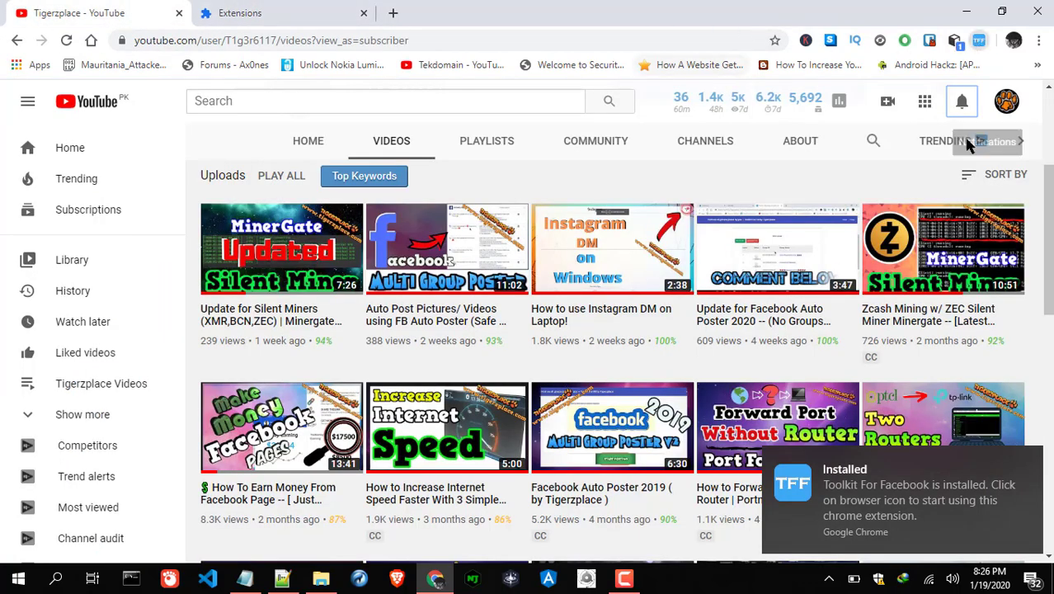
{"action": "left_click", "coordinate": [978, 40]}
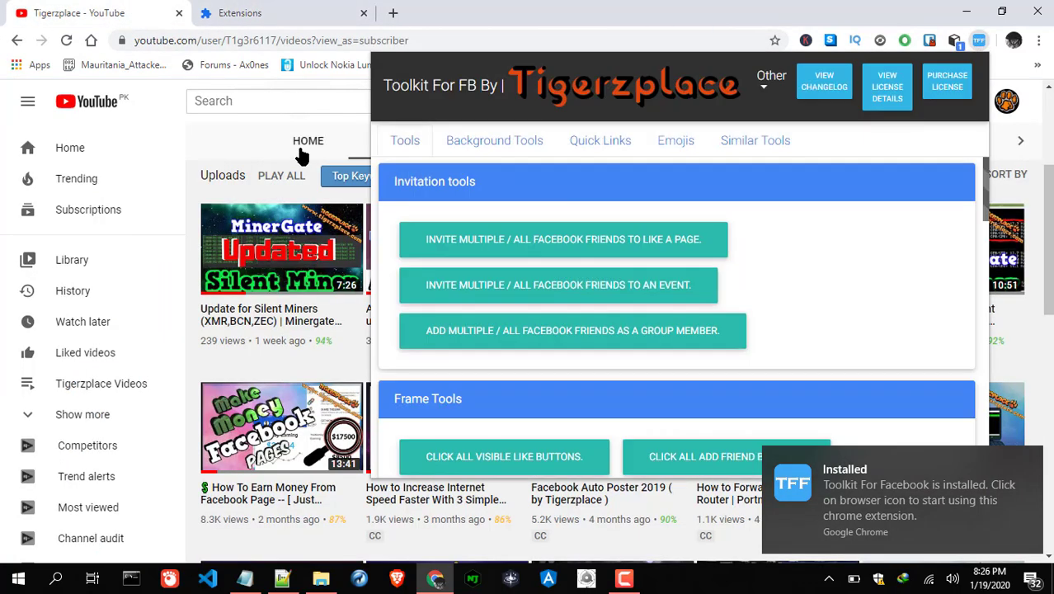
{"action": "left_click", "coordinate": [879, 92]}
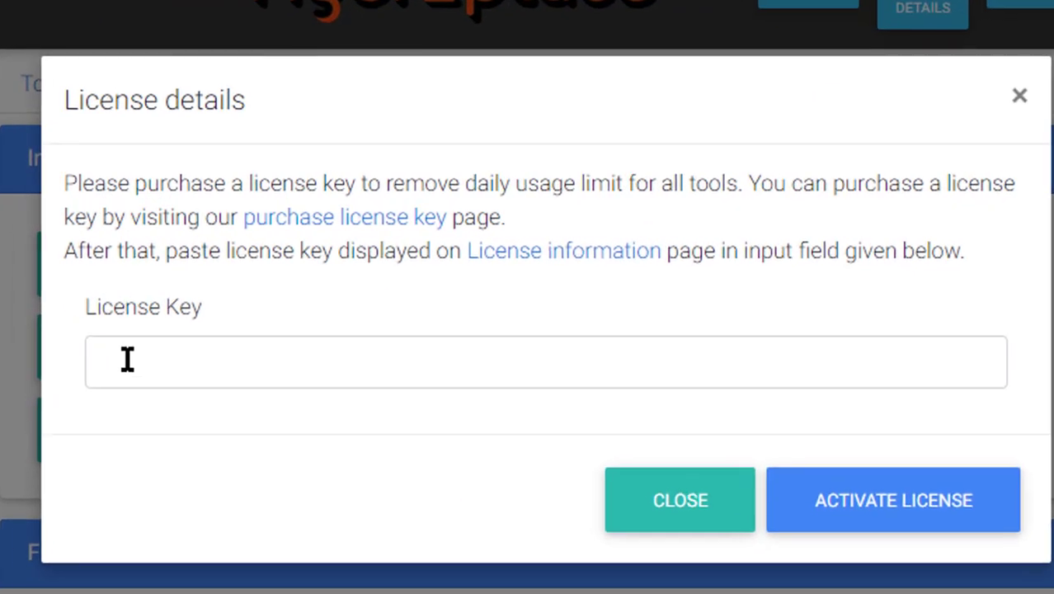
{"action": "left_click", "coordinate": [450, 290]}
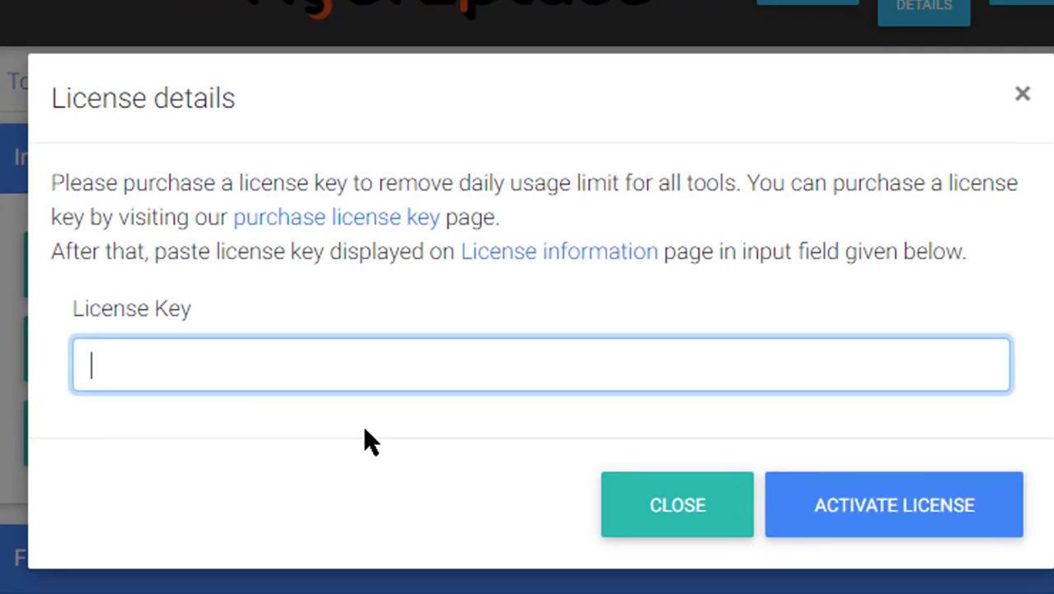
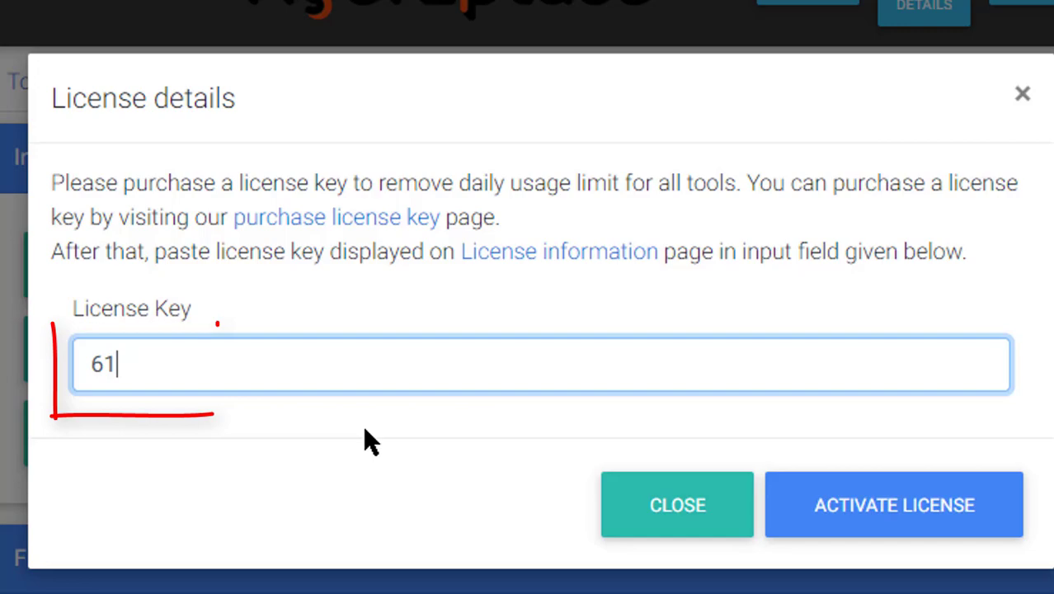
{"action": "left_click", "coordinate": [865, 519]}
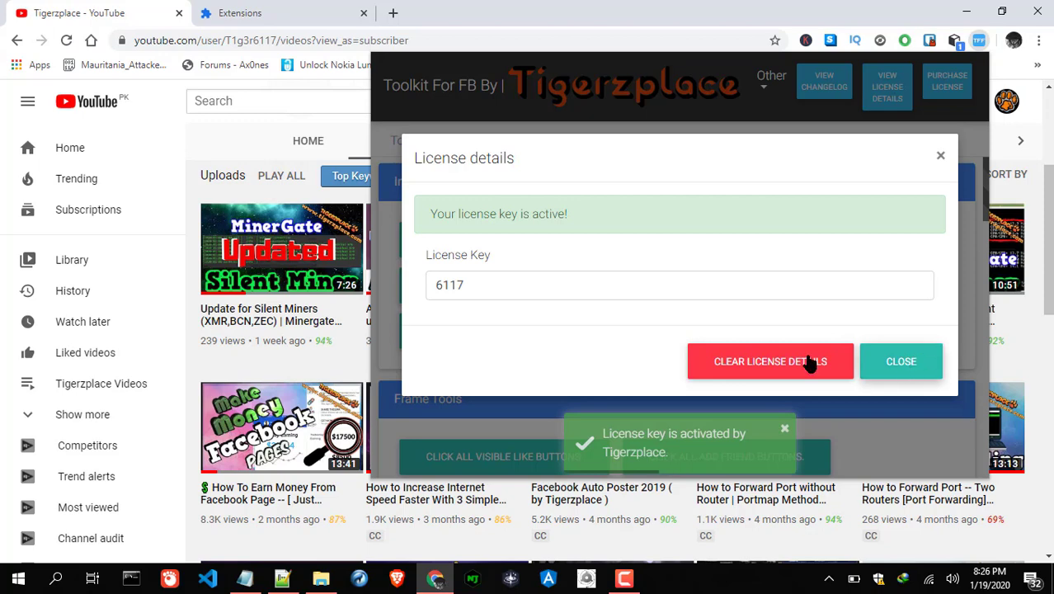
Step: Close the licence details and open the POST ON MULTIPLE groups tool page
{"action": "left_click", "coordinate": [897, 363]}
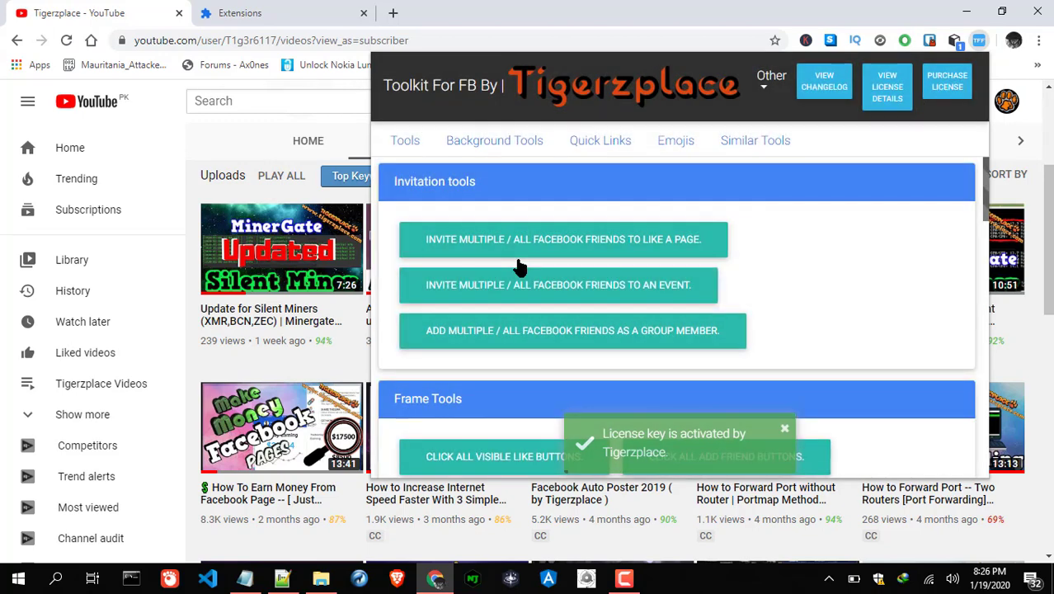
{"action": "scroll", "coordinate": [626, 299], "scroll_direction": "down", "scroll_amount": 3}
{"action": "scroll", "coordinate": [631, 320], "scroll_direction": "down", "scroll_amount": 4}
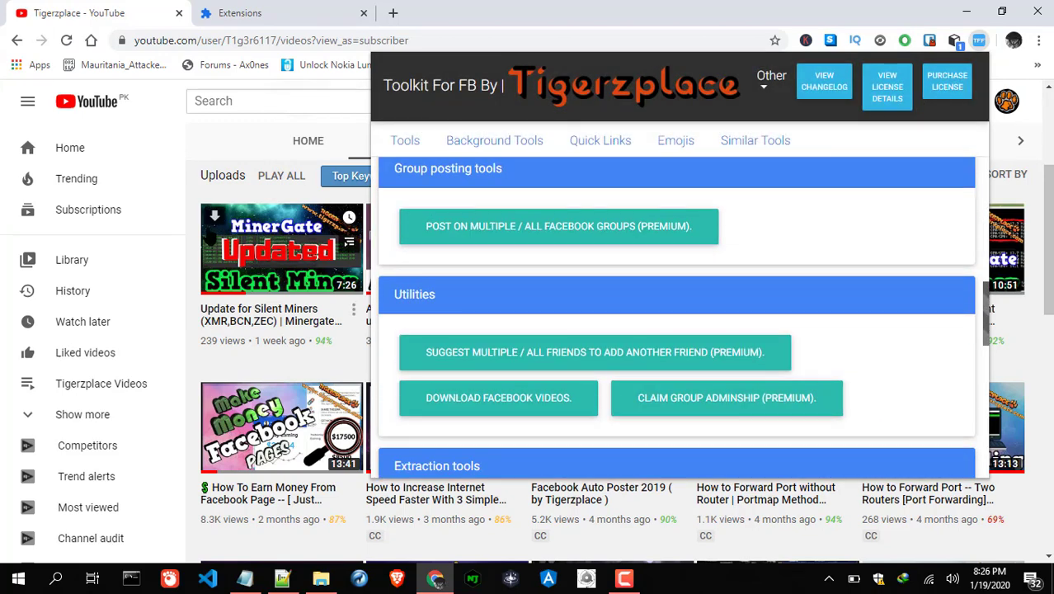
{"action": "scroll", "coordinate": [659, 240], "scroll_direction": "up", "scroll_amount": 1}
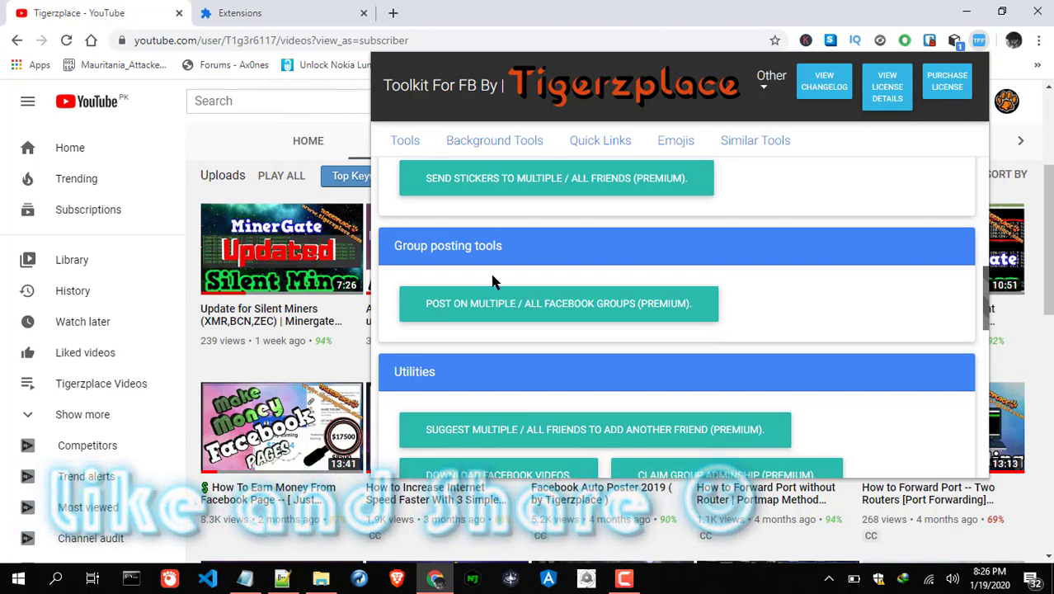
{"action": "left_click", "coordinate": [488, 306]}
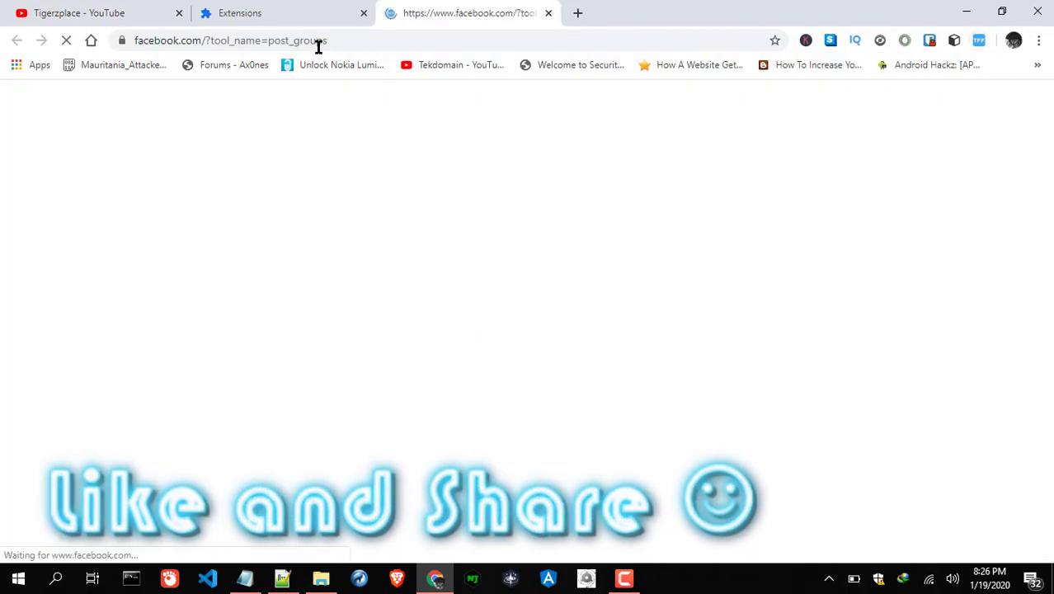
{"action": "scroll", "coordinate": [314, 238], "scroll_direction": "down", "scroll_amount": 2}
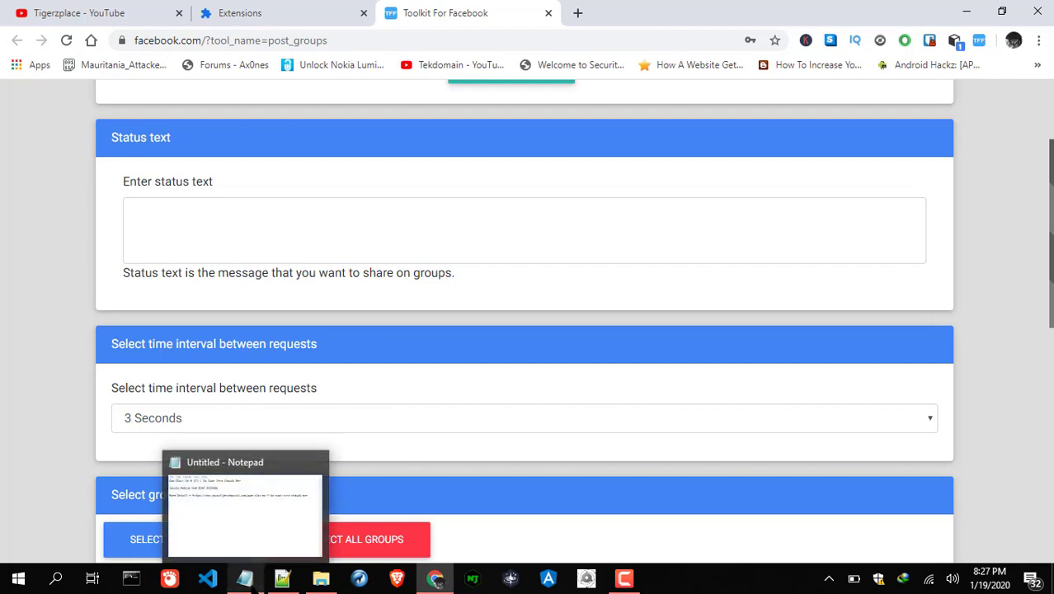
Step: Paste the episode post text and link copied from Notepad into the Status text box
{"action": "left_click", "coordinate": [244, 578]}
{"action": "key", "text": "ctrl+a"}
{"action": "key", "text": "ctrl+c"}
{"action": "left_click", "coordinate": [820, 114]}
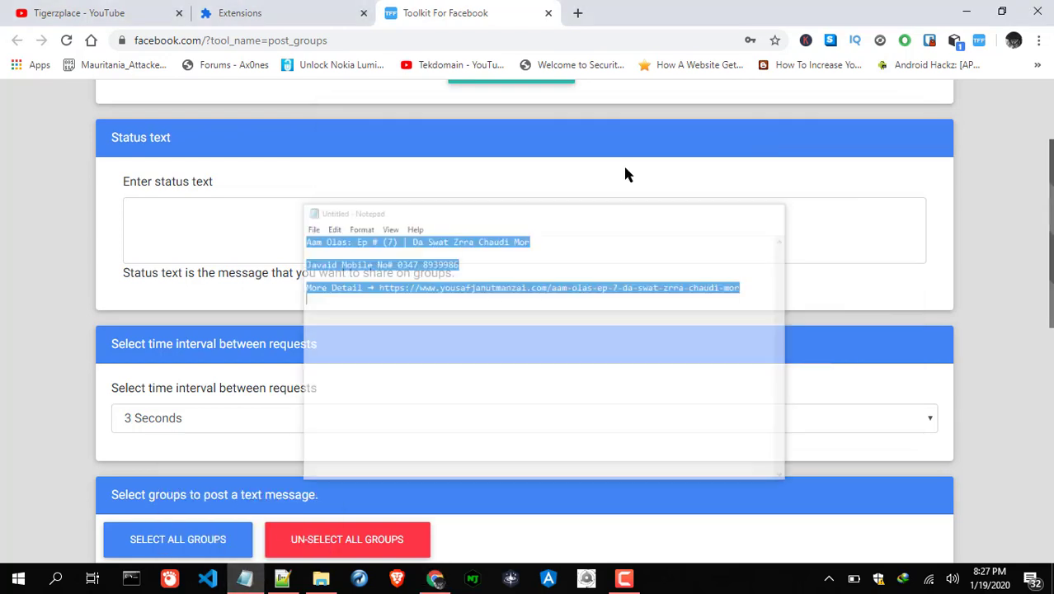
{"action": "left_click", "coordinate": [240, 223]}
{"action": "key", "text": "ctrl+v"}
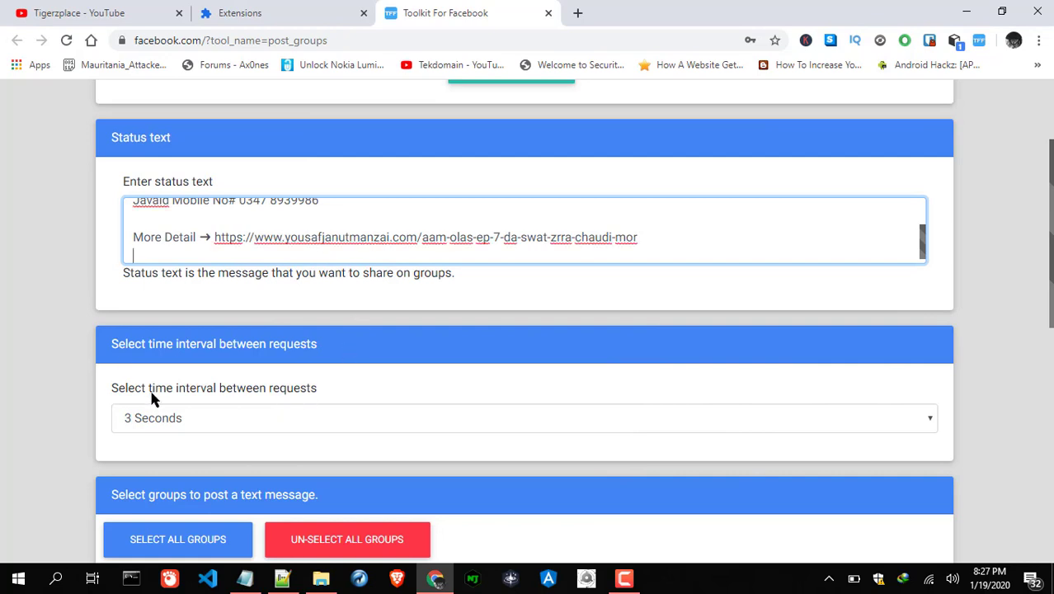
Step: Set the request time interval to 1 Second
{"action": "scroll", "coordinate": [160, 276], "scroll_direction": "down", "scroll_amount": 2}
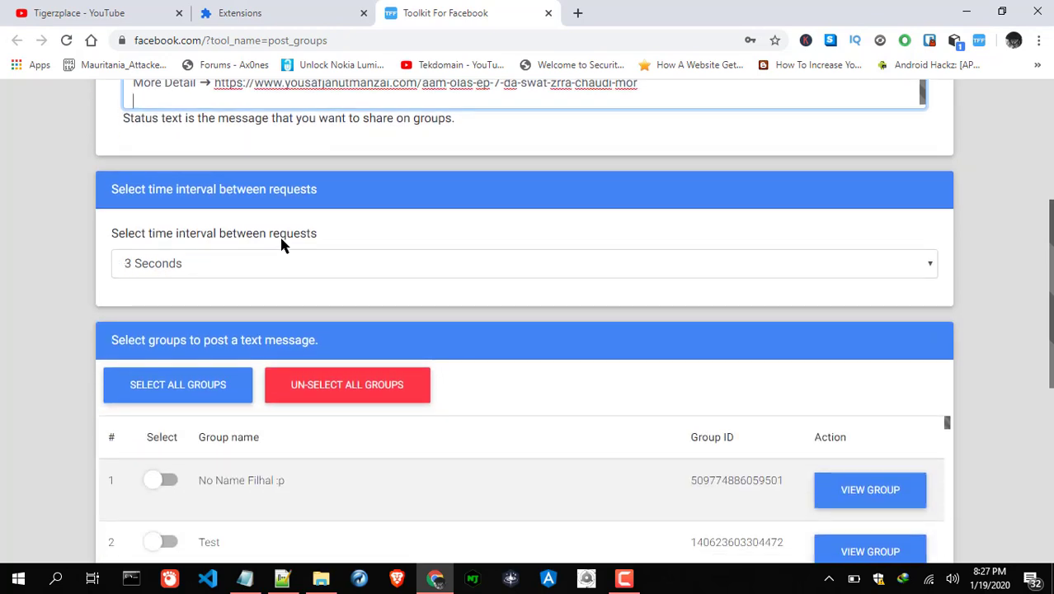
{"action": "left_click", "coordinate": [187, 260]}
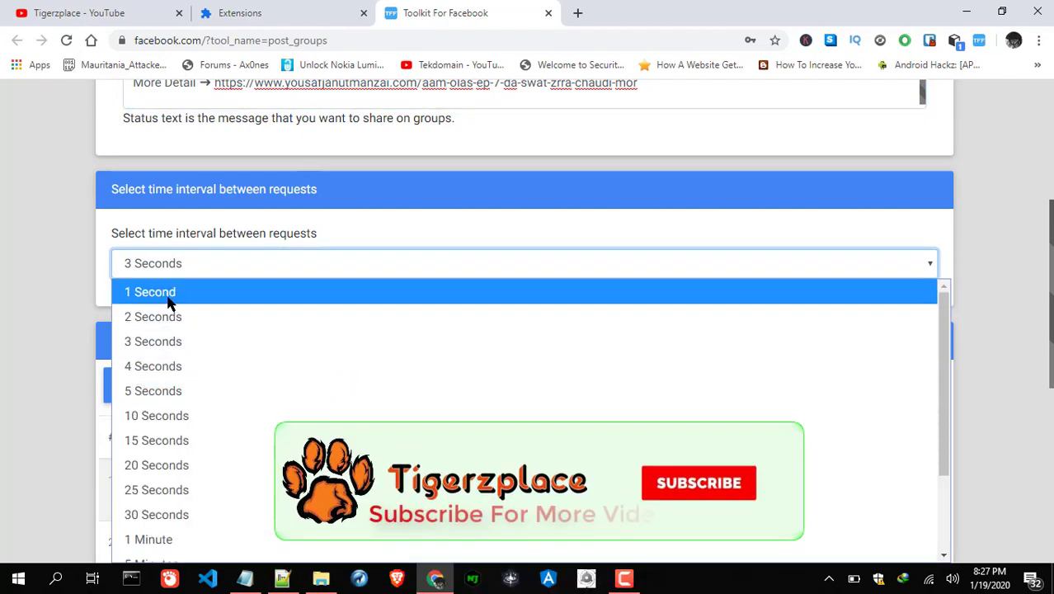
{"action": "left_click", "coordinate": [168, 298]}
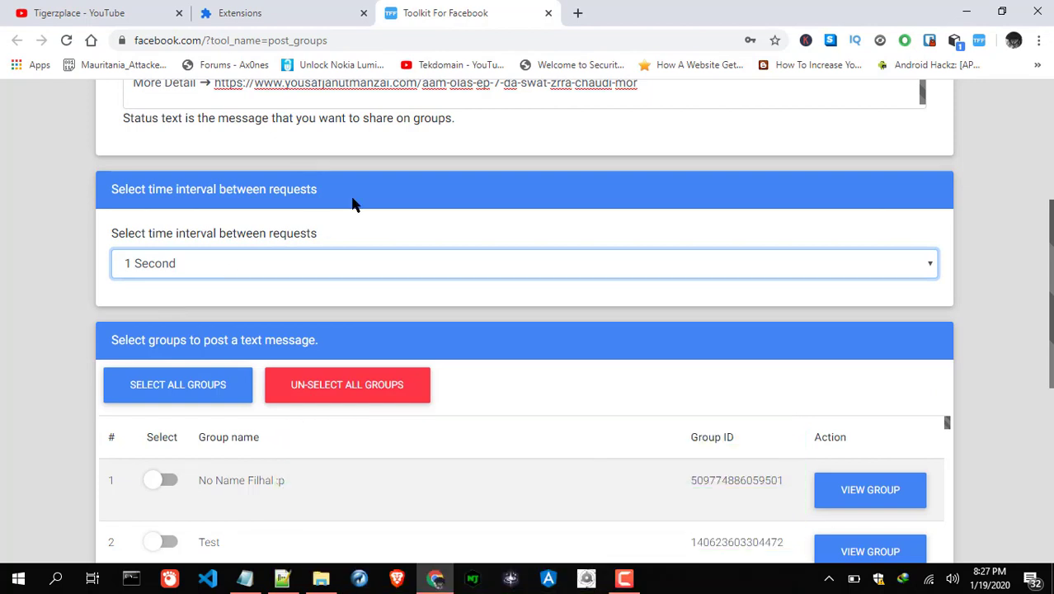
{"action": "left_click", "coordinate": [153, 265]}
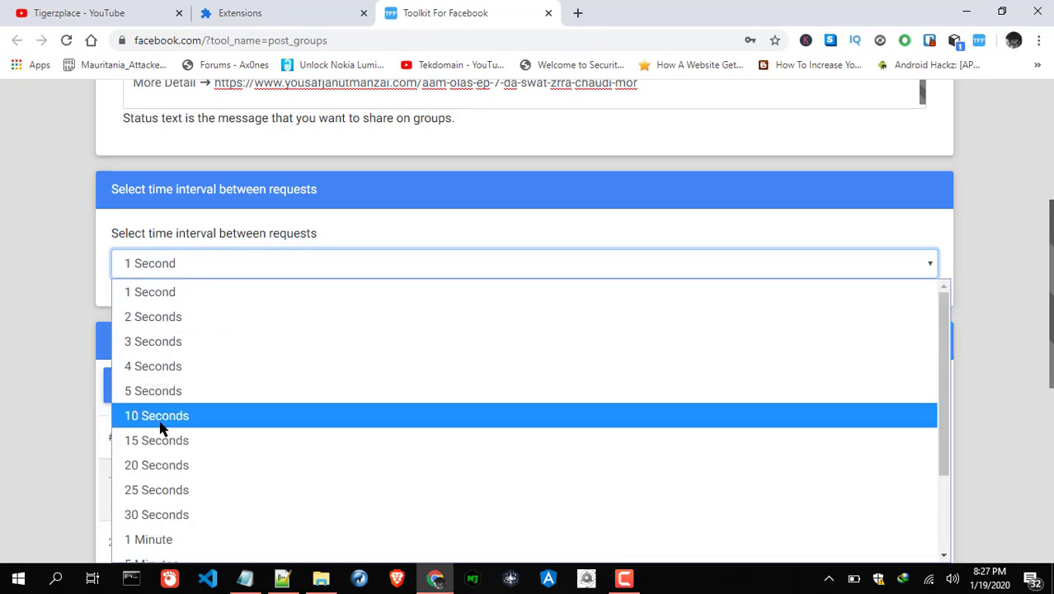
{"action": "left_click", "coordinate": [191, 292]}
Step: Check which groups are switched on in the table, then start posting to them
{"action": "scroll", "coordinate": [445, 327], "scroll_direction": "down", "scroll_amount": 3}
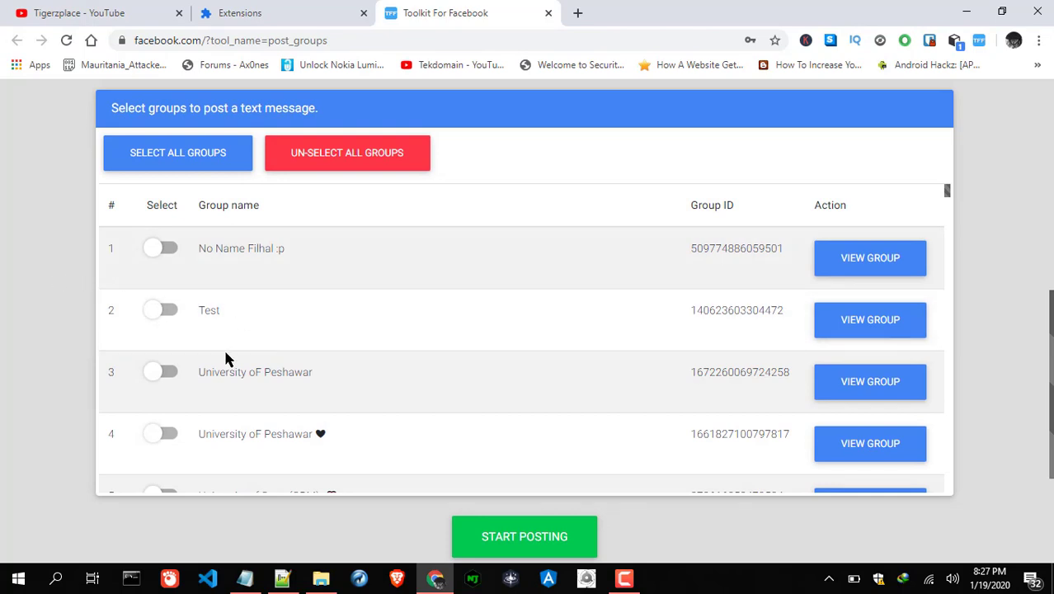
{"action": "scroll", "coordinate": [177, 365], "scroll_direction": "down", "scroll_amount": 2}
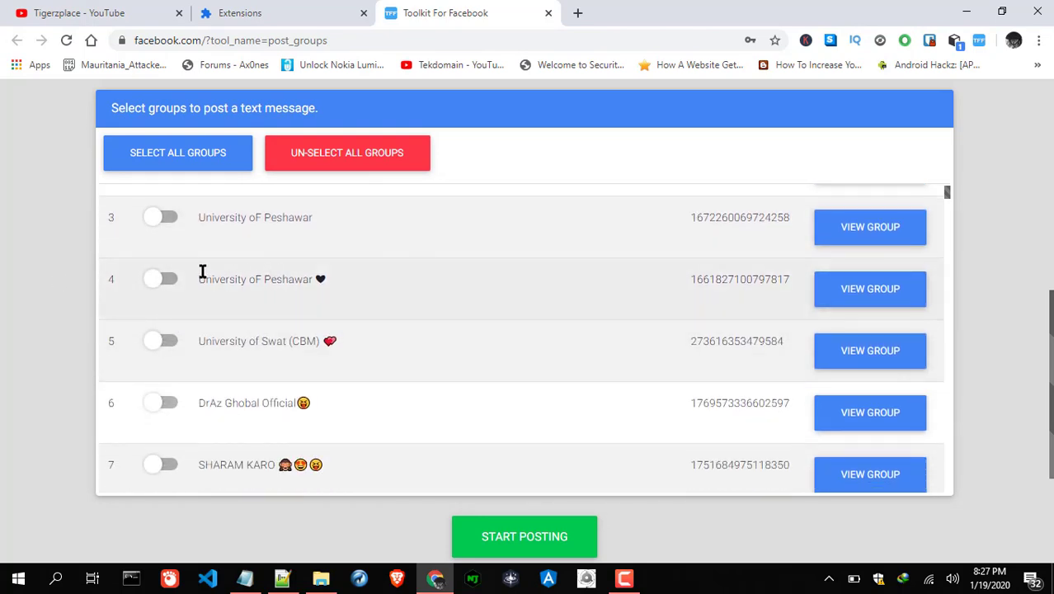
{"action": "scroll", "coordinate": [202, 272], "scroll_direction": "down", "scroll_amount": 20}
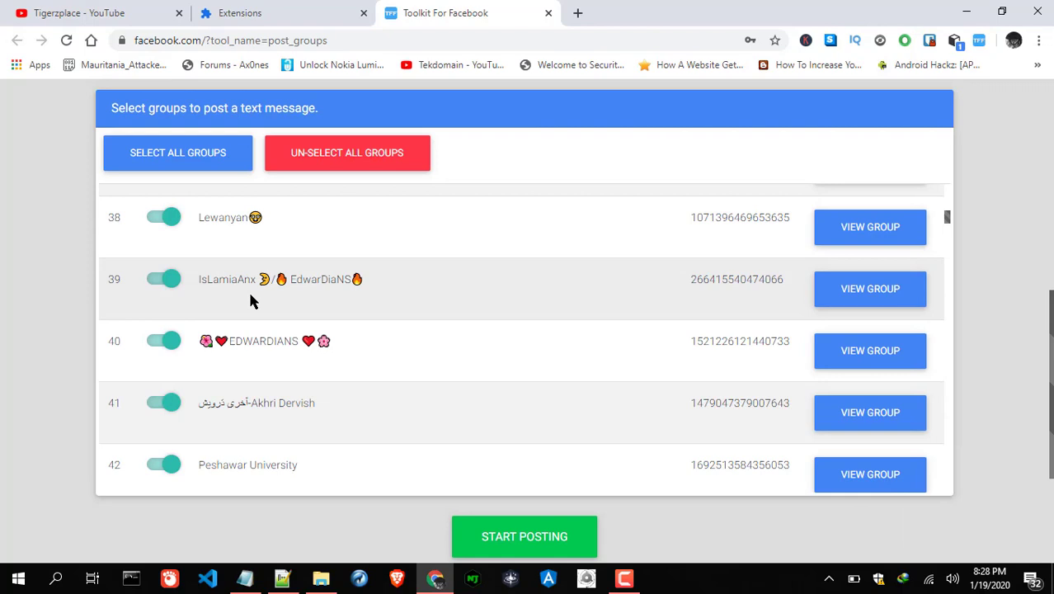
{"action": "scroll", "coordinate": [214, 322], "scroll_direction": "down", "scroll_amount": 2}
{"action": "scroll", "coordinate": [215, 334], "scroll_direction": "down", "scroll_amount": 3}
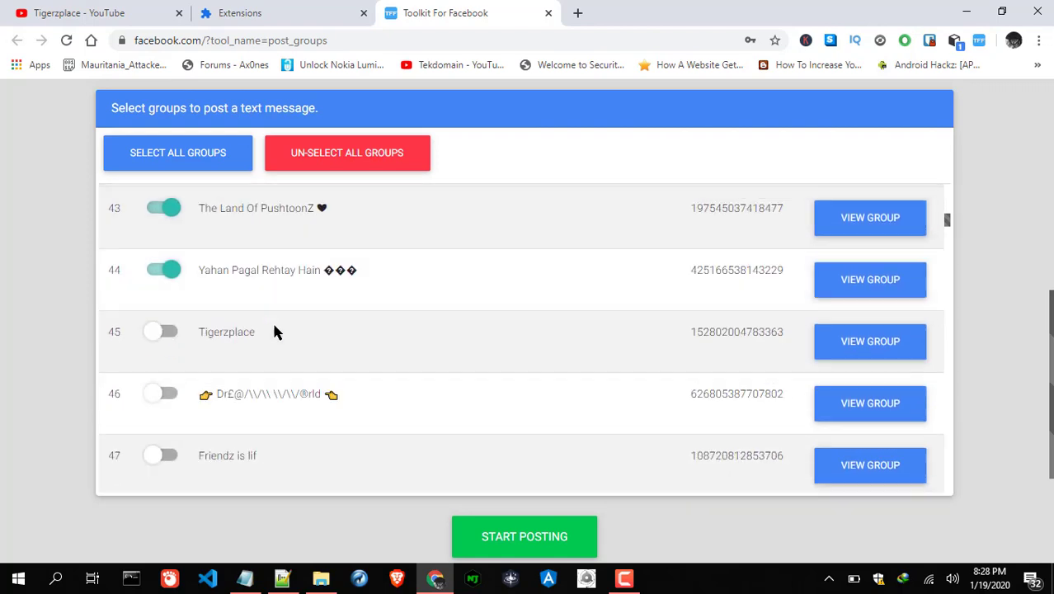
{"action": "scroll", "coordinate": [247, 309], "scroll_direction": "down", "scroll_amount": 1}
{"action": "scroll", "coordinate": [222, 282], "scroll_direction": "up", "scroll_amount": 3}
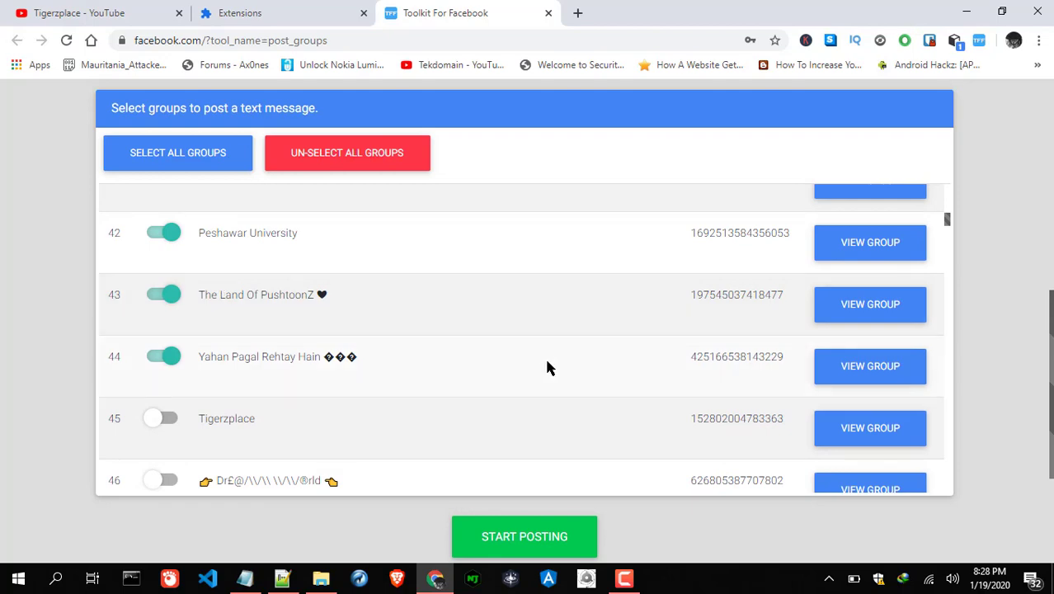
{"action": "scroll", "coordinate": [544, 437], "scroll_direction": "down", "scroll_amount": 1}
{"action": "left_click", "coordinate": [509, 542]}
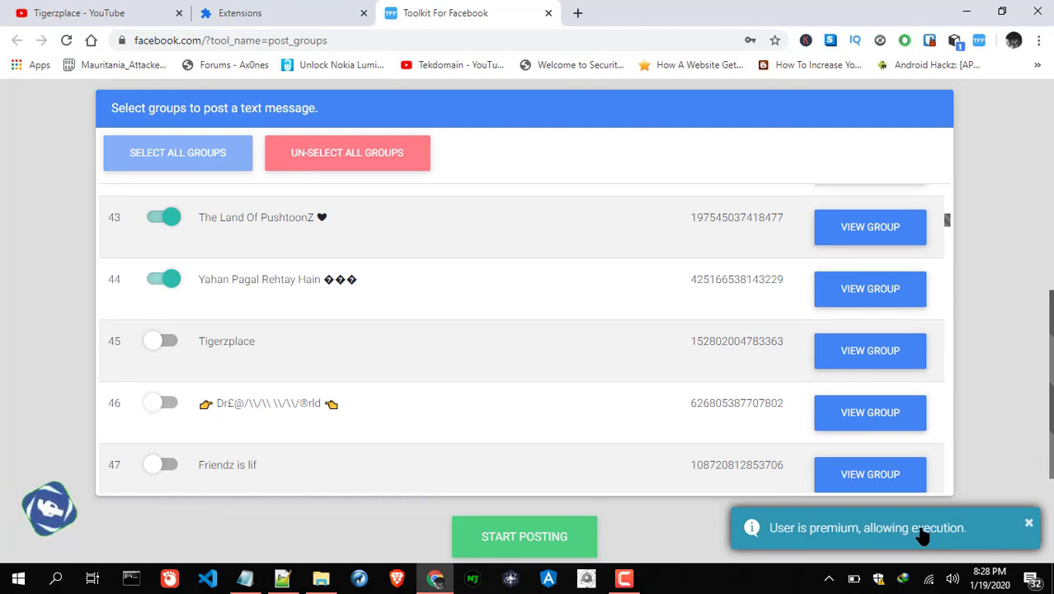
Step: Open a shared post's VIEW POST link from the toast notification in a new tab
{"action": "scroll", "coordinate": [610, 393], "scroll_direction": "down", "scroll_amount": 3}
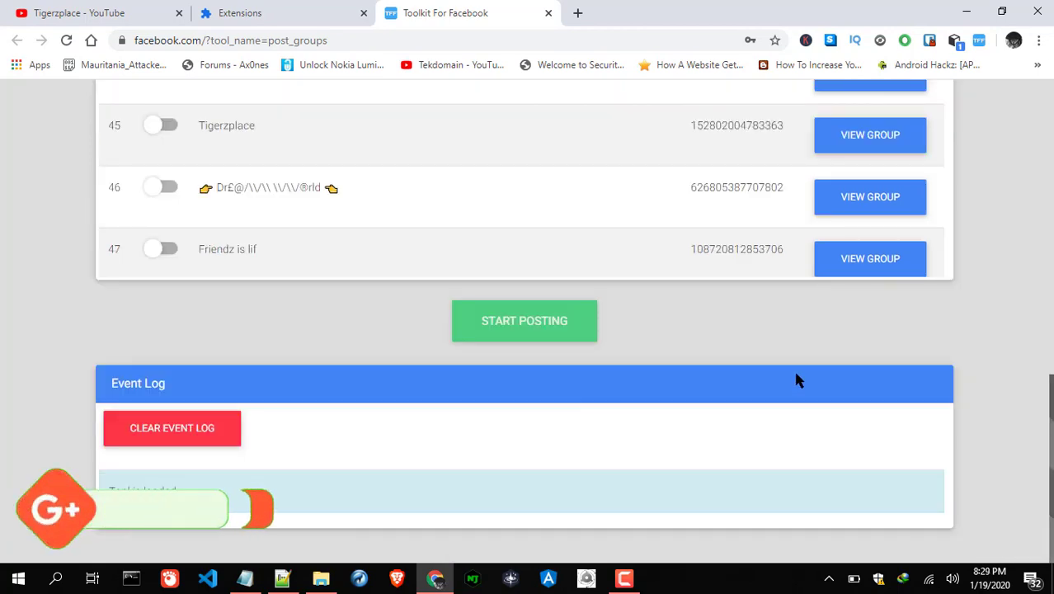
{"action": "scroll", "coordinate": [798, 376], "scroll_direction": "down", "scroll_amount": 2}
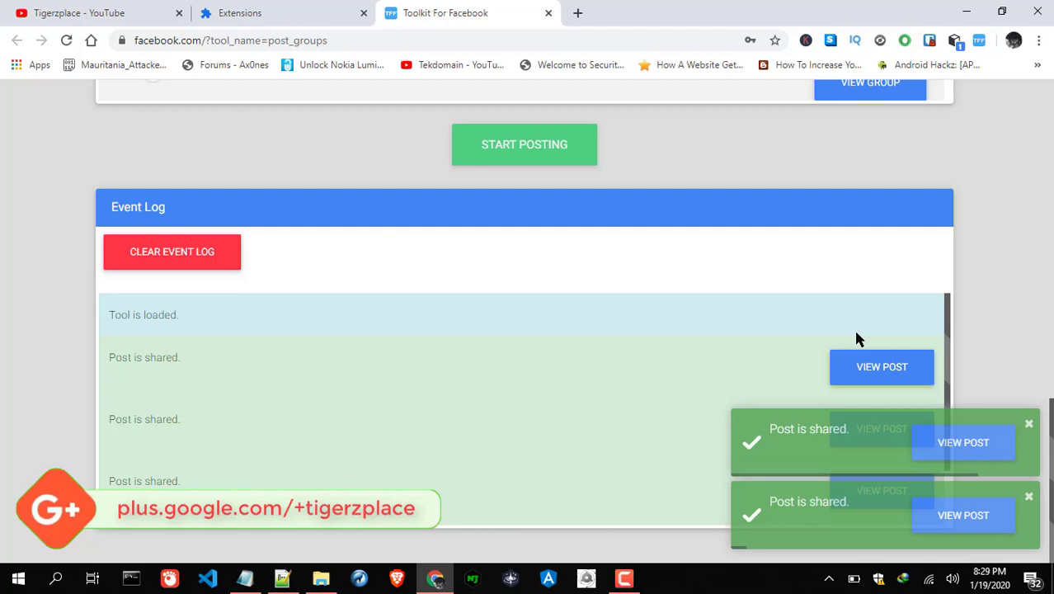
{"action": "scroll", "coordinate": [654, 337], "scroll_direction": "down", "scroll_amount": 2}
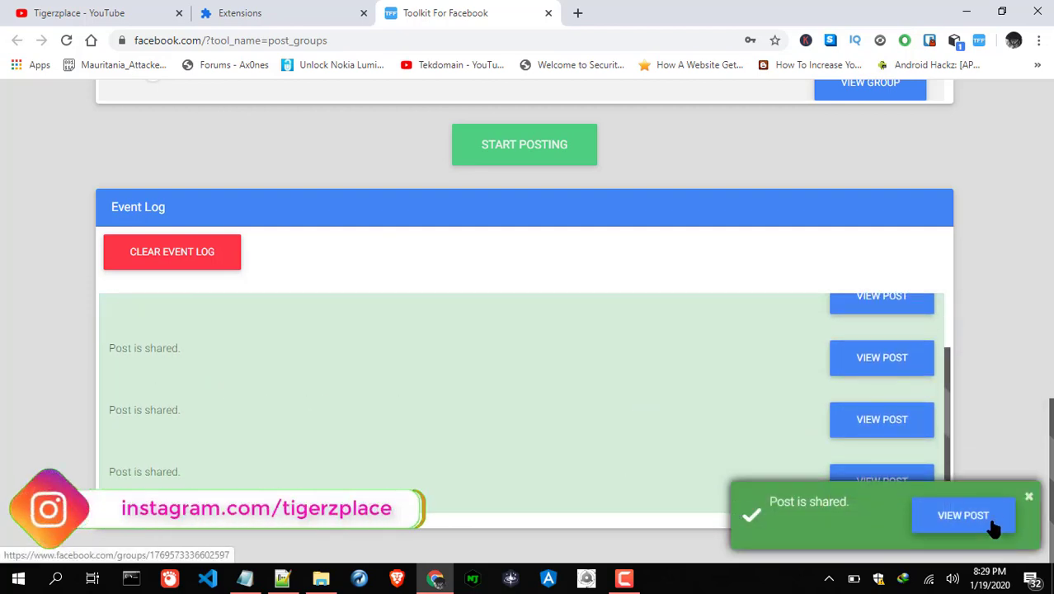
{"action": "right_click", "coordinate": [966, 522]}
{"action": "left_click", "coordinate": [934, 376]}
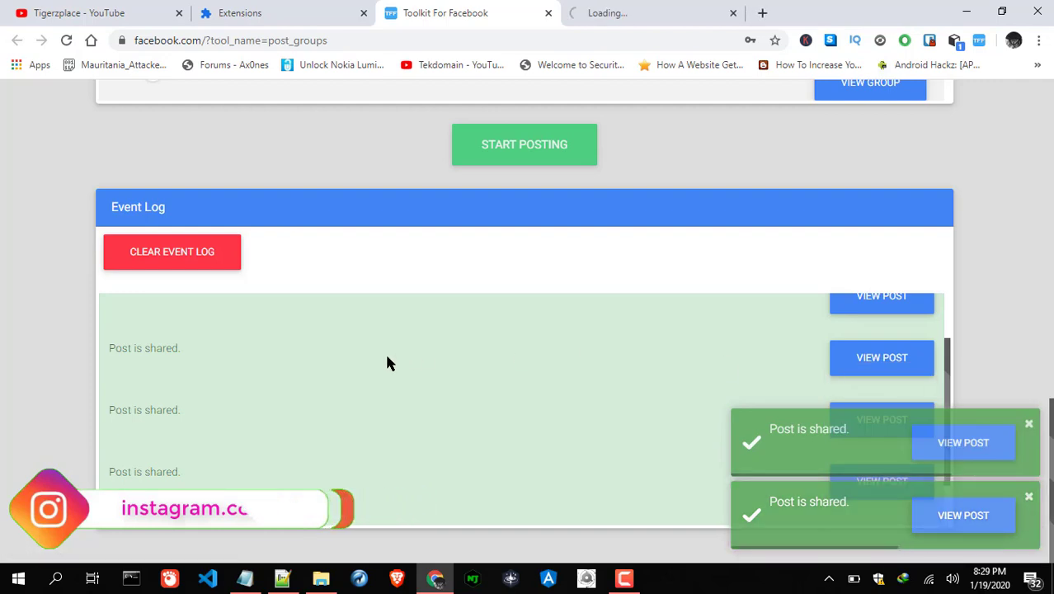
{"action": "scroll", "coordinate": [413, 432], "scroll_direction": "up", "scroll_amount": 3}
{"action": "scroll", "coordinate": [160, 371], "scroll_direction": "down", "scroll_amount": 1}
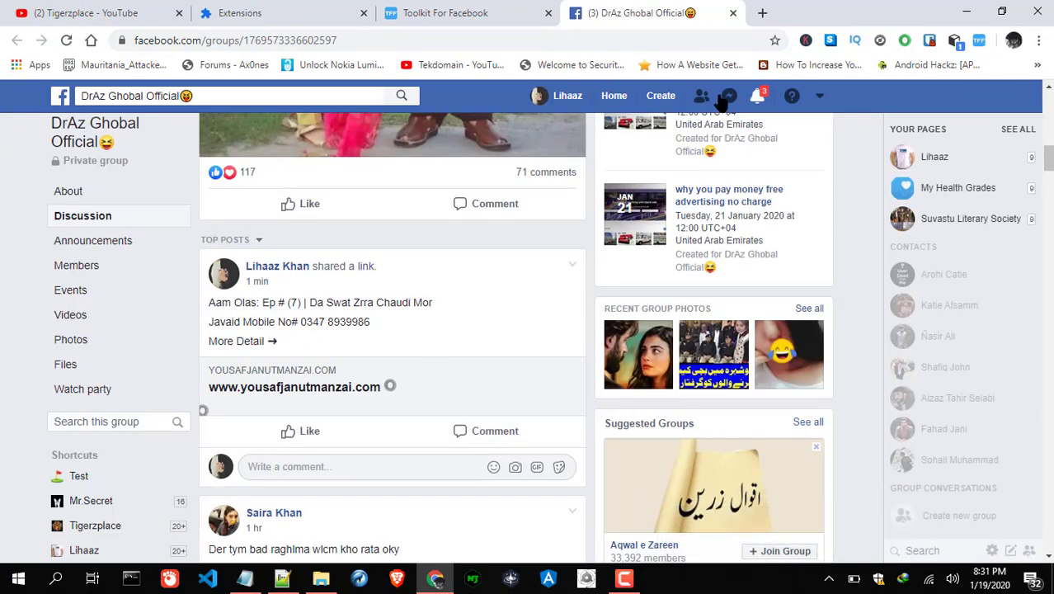
Step: Close the DrAz Ghobal Official group tab to return to the toolkit
{"action": "left_click", "coordinate": [733, 12]}
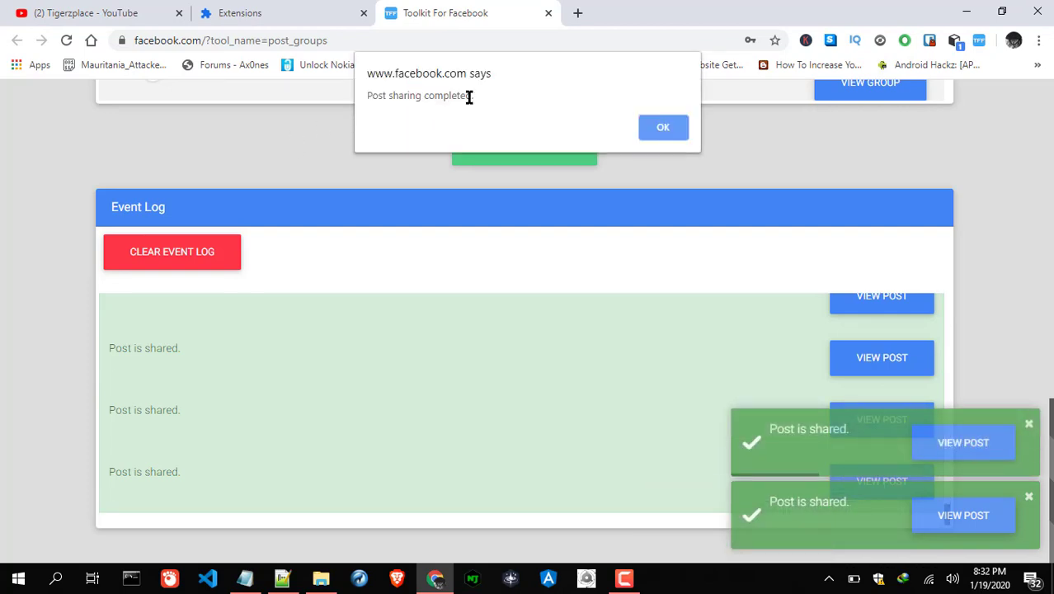
Step: Click OK on the 'Post sharing completed' alert
{"action": "left_click", "coordinate": [662, 127]}
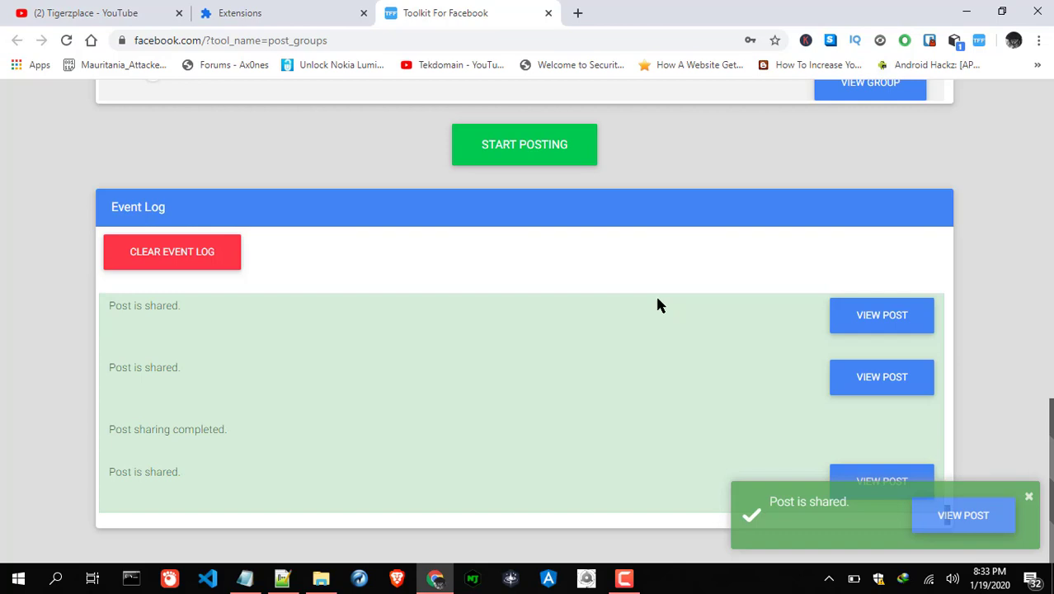
{"action": "mouse_move", "coordinate": [612, 580]}
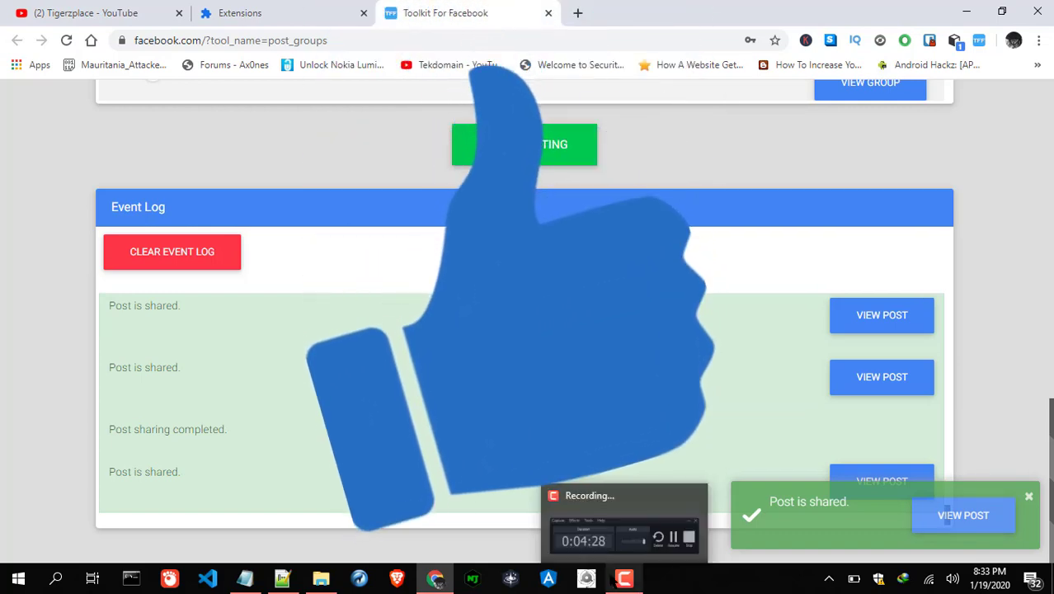